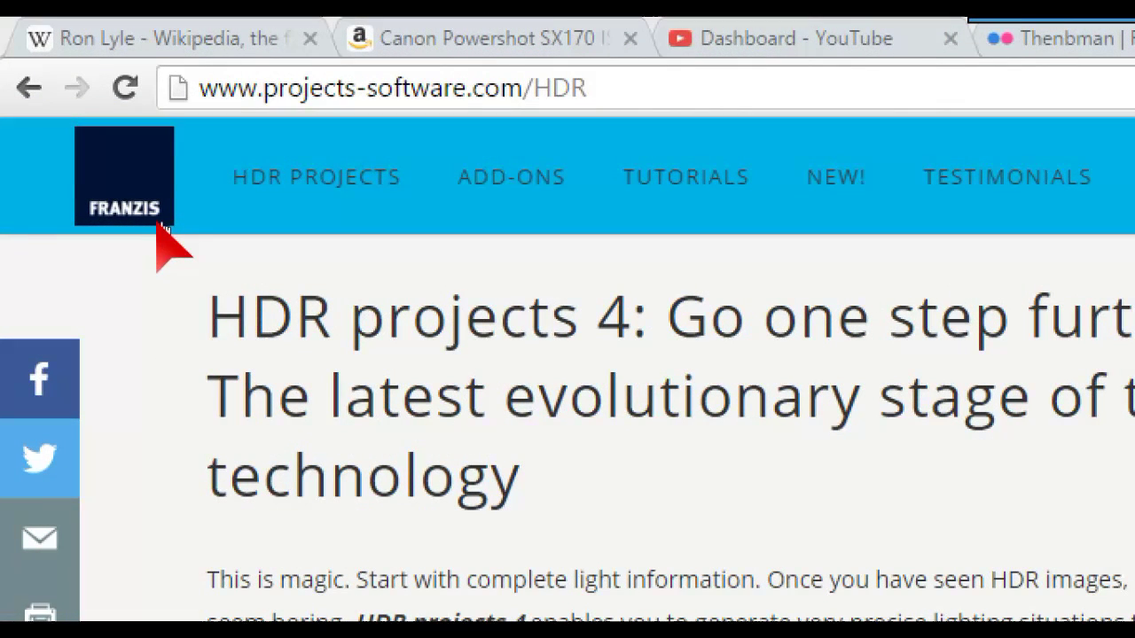
# Import the church photo churchTwo from the experiments folder as an HDR from a single image.
pyautogui.moveTo(315, 146)
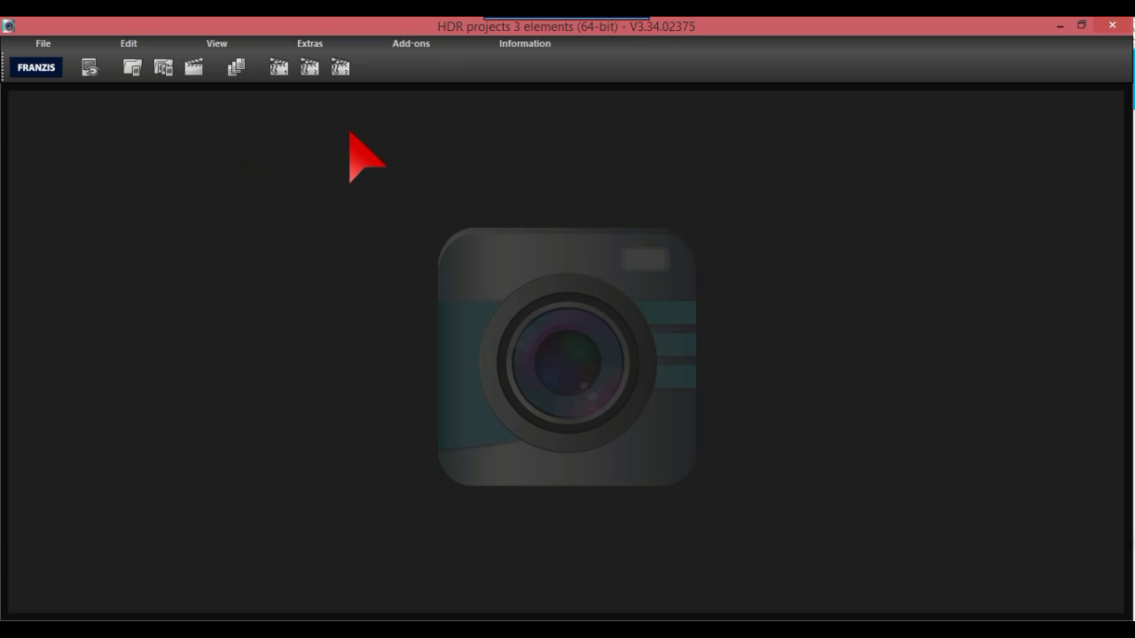
pyautogui.click(55, 41)
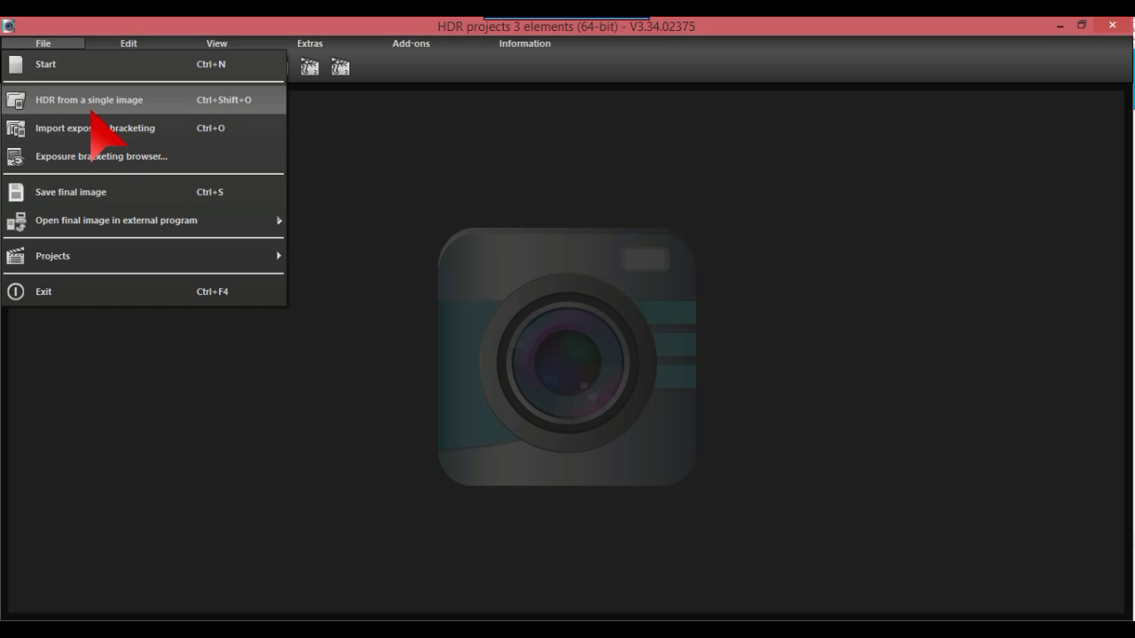
pyautogui.click(91, 108)
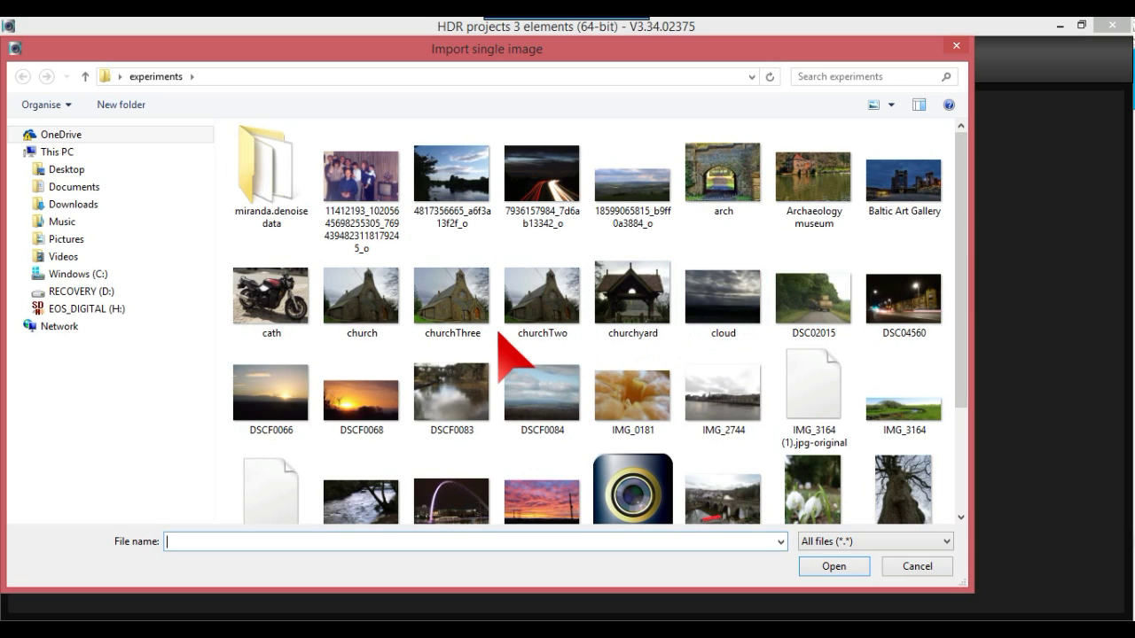
pyautogui.click(544, 310)
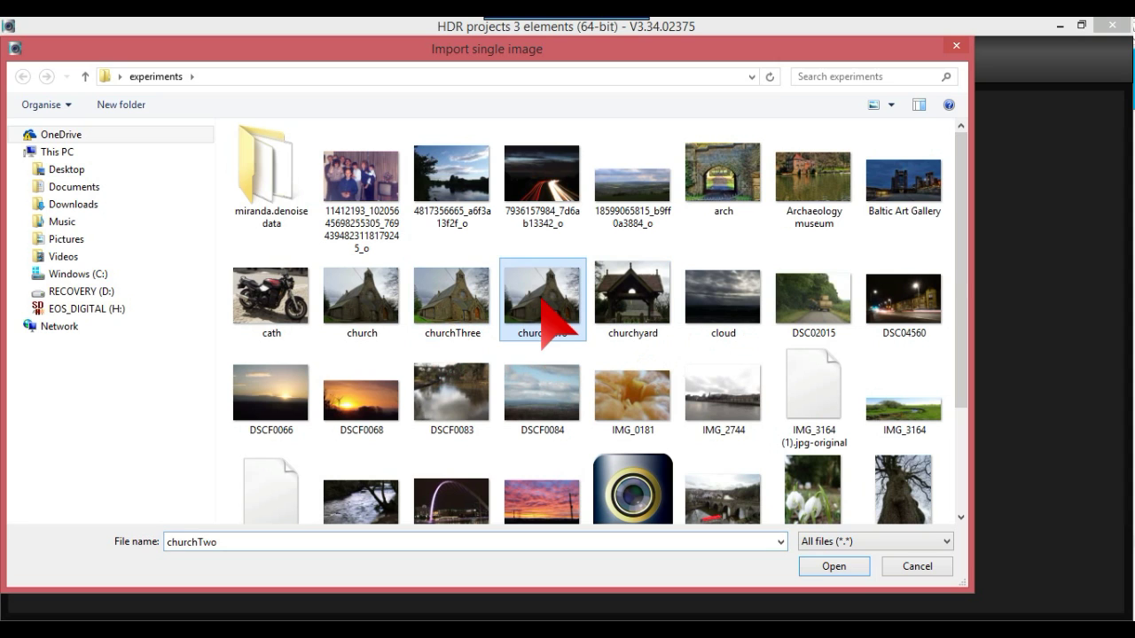
pyautogui.click(840, 572)
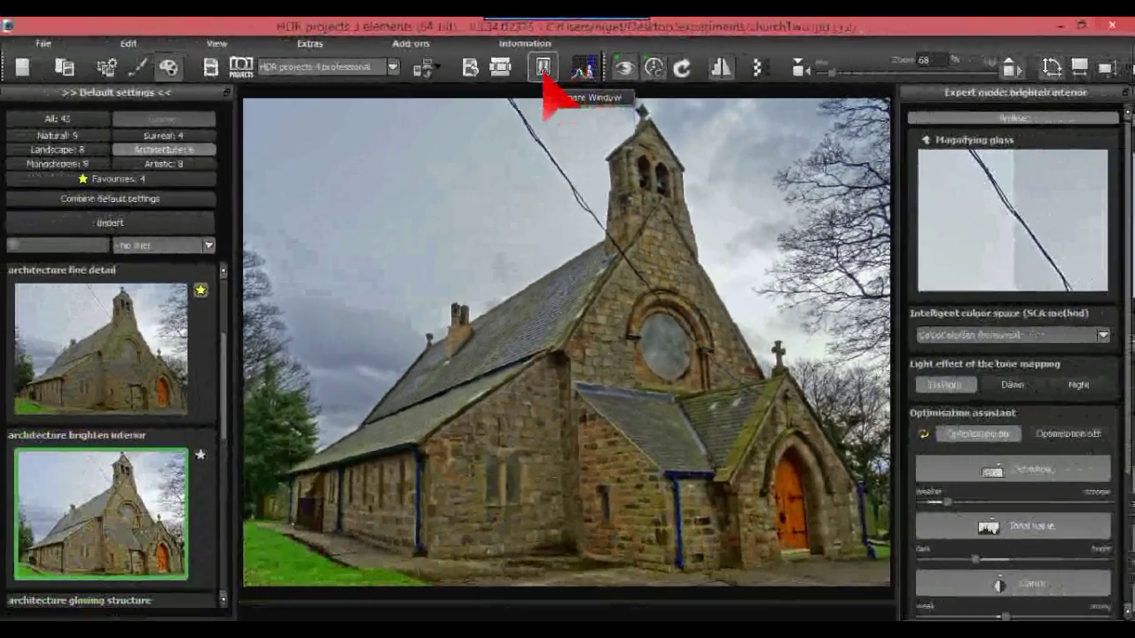
# Compare the church's HDR image with its brighten interior tone mapping by sweeping the divider across the whole picture.
pyautogui.click(567, 109)
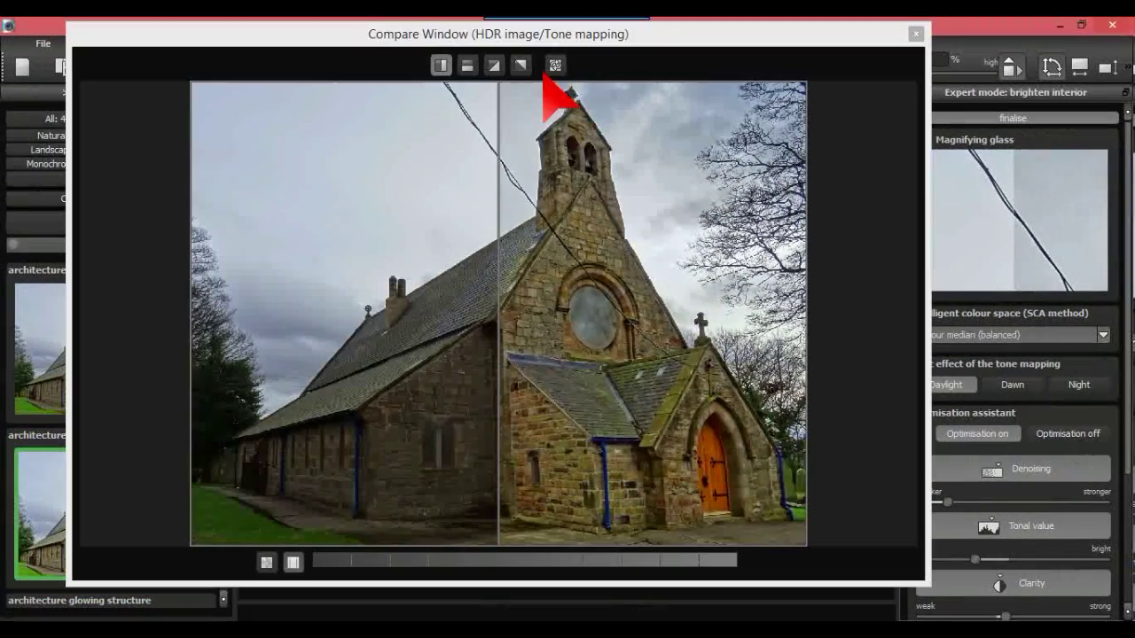
pyautogui.click(498, 347)
pyautogui.moveTo(498, 348); pyautogui.dragTo(823, 385)
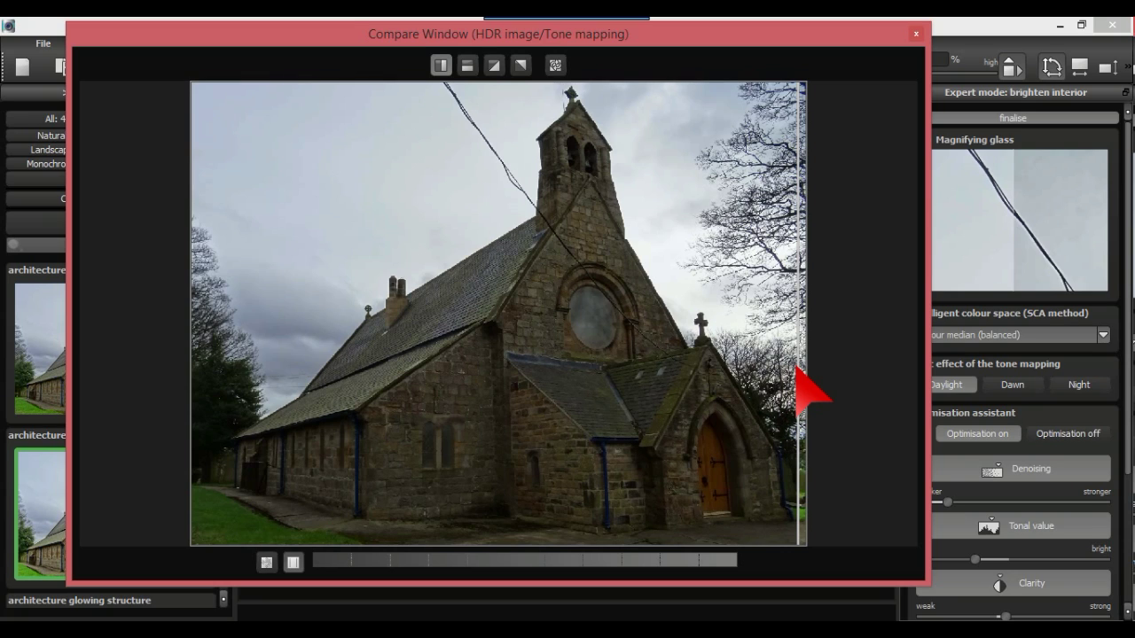
pyautogui.moveTo(797, 371); pyautogui.dragTo(205, 408)
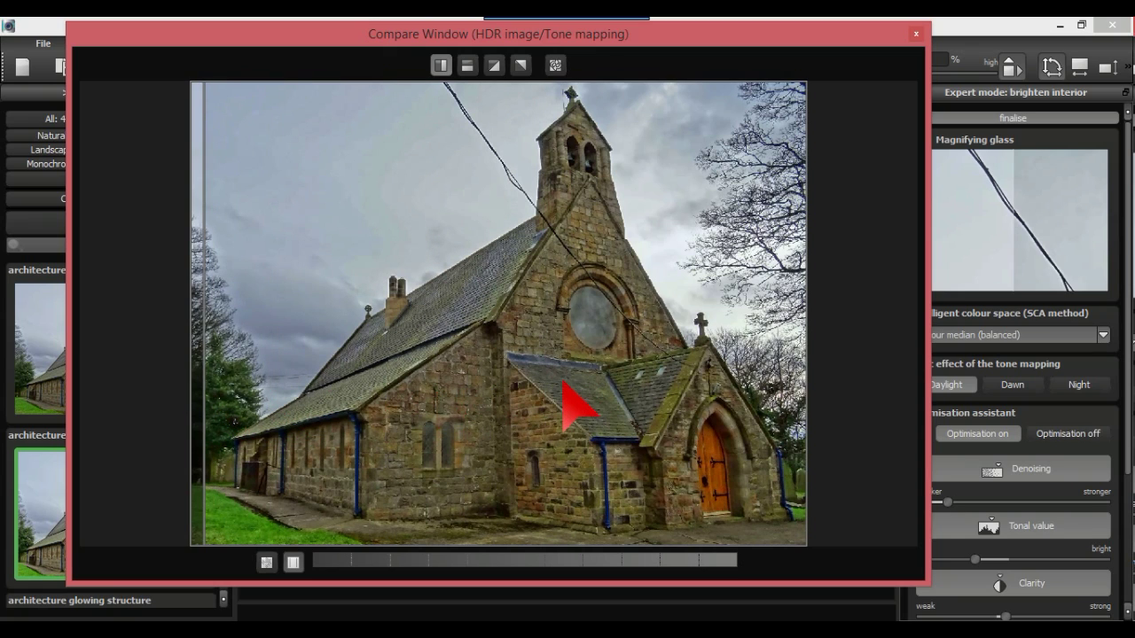
pyautogui.click(916, 34)
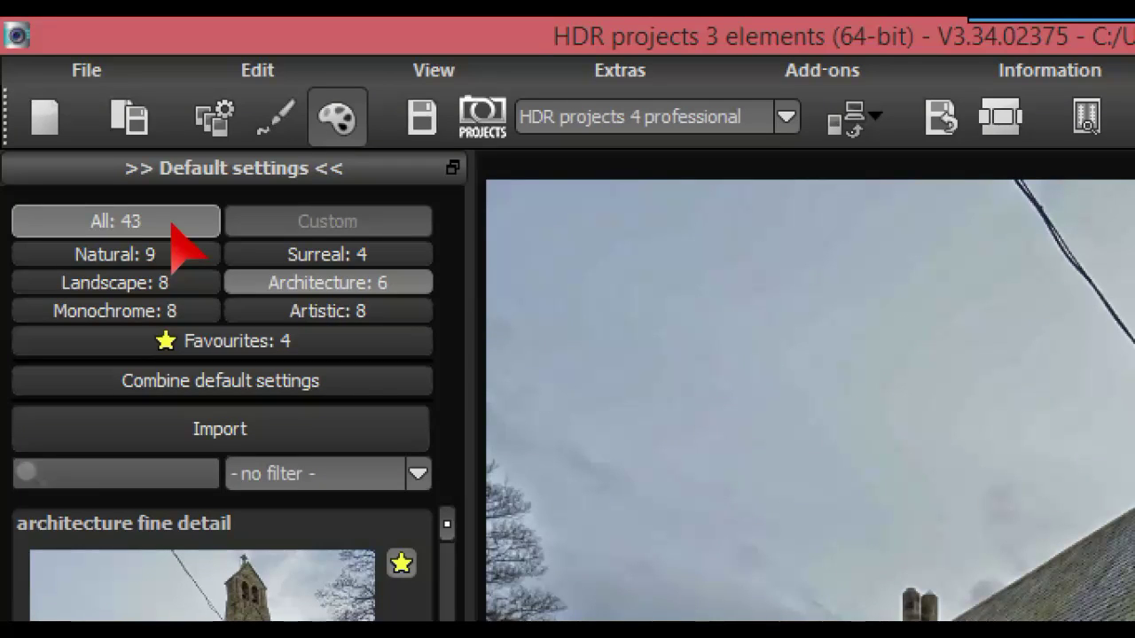
# Switch the church photo to the Natural presets with natural standard and compare it with the HDR image.
pyautogui.click(172, 253)
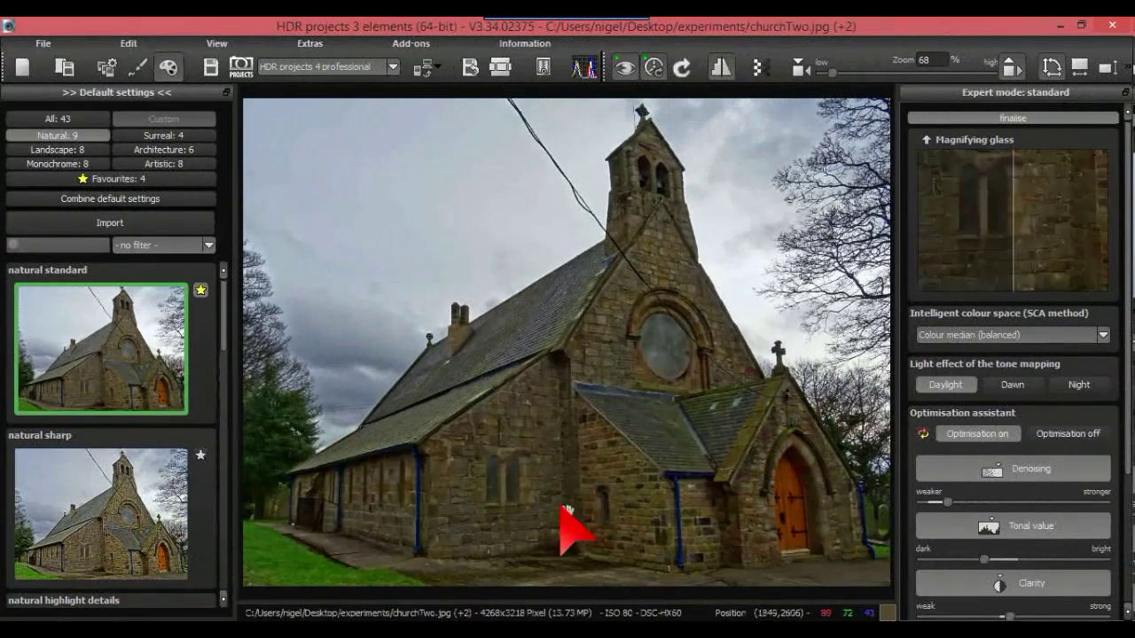
pyautogui.click(545, 68)
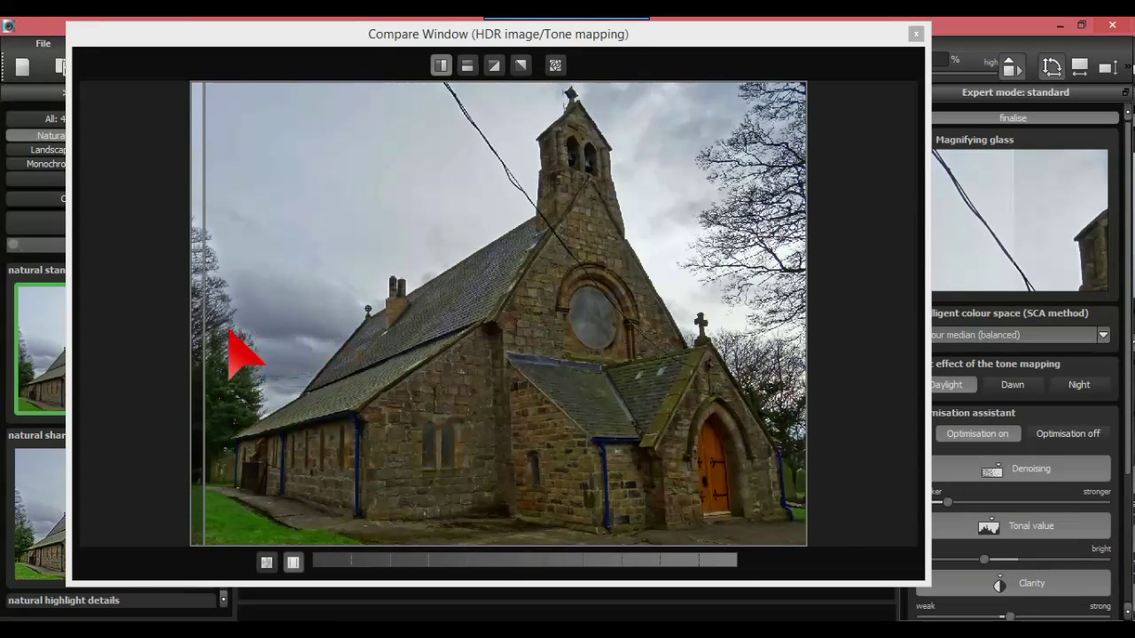
pyautogui.moveTo(206, 332); pyautogui.dragTo(505, 383)
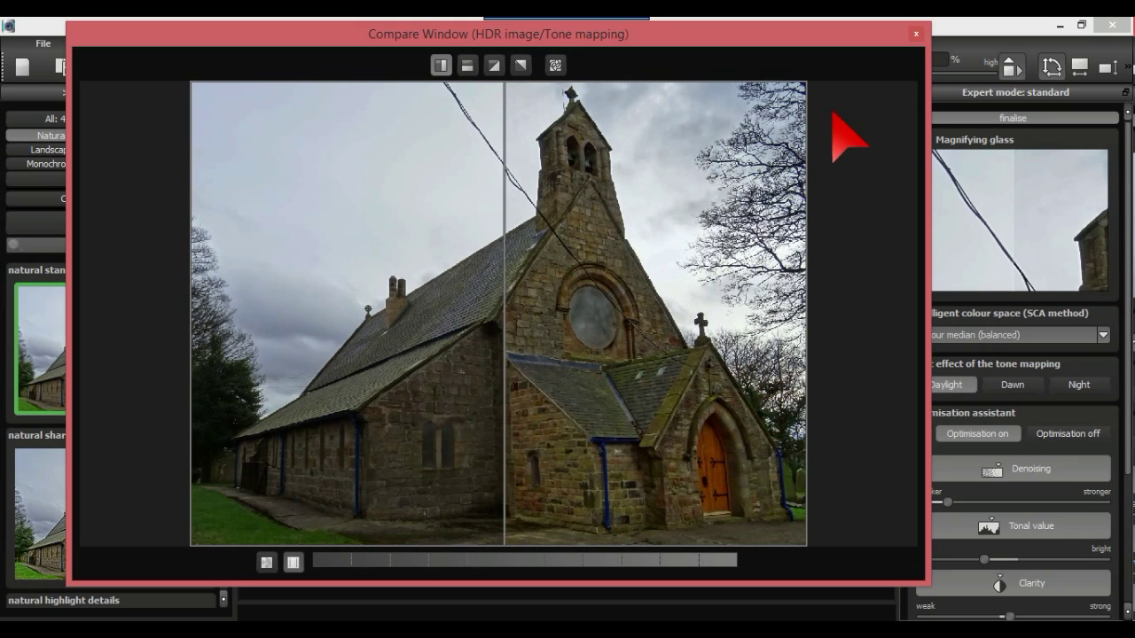
pyautogui.click(916, 34)
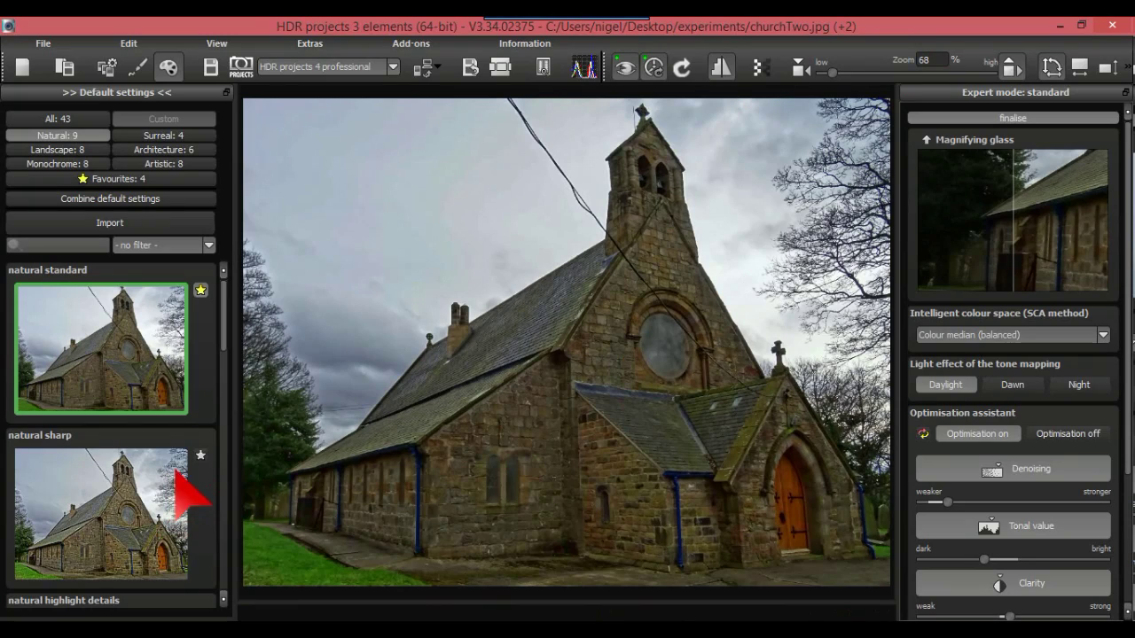
# Apply the natural powerful colours preset to the church photo.
pyautogui.moveTo(222, 317); pyautogui.dragTo(222, 443)
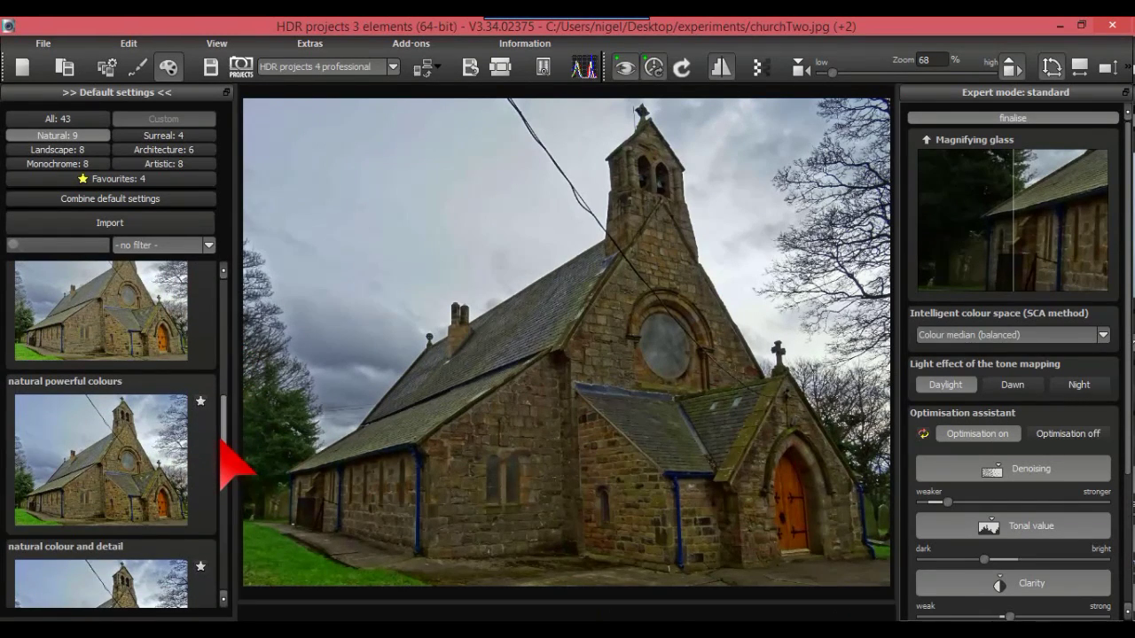
pyautogui.click(161, 438)
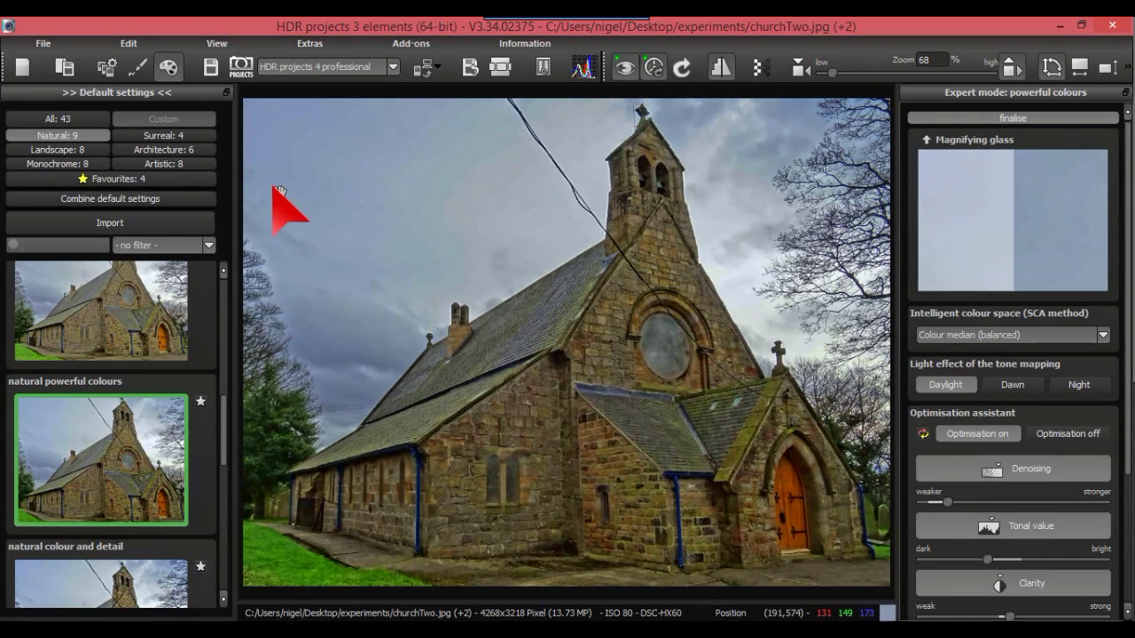
# Import DSC02015 as an HDR from a single image, discarding the church project without saving.
pyautogui.click(44, 42)
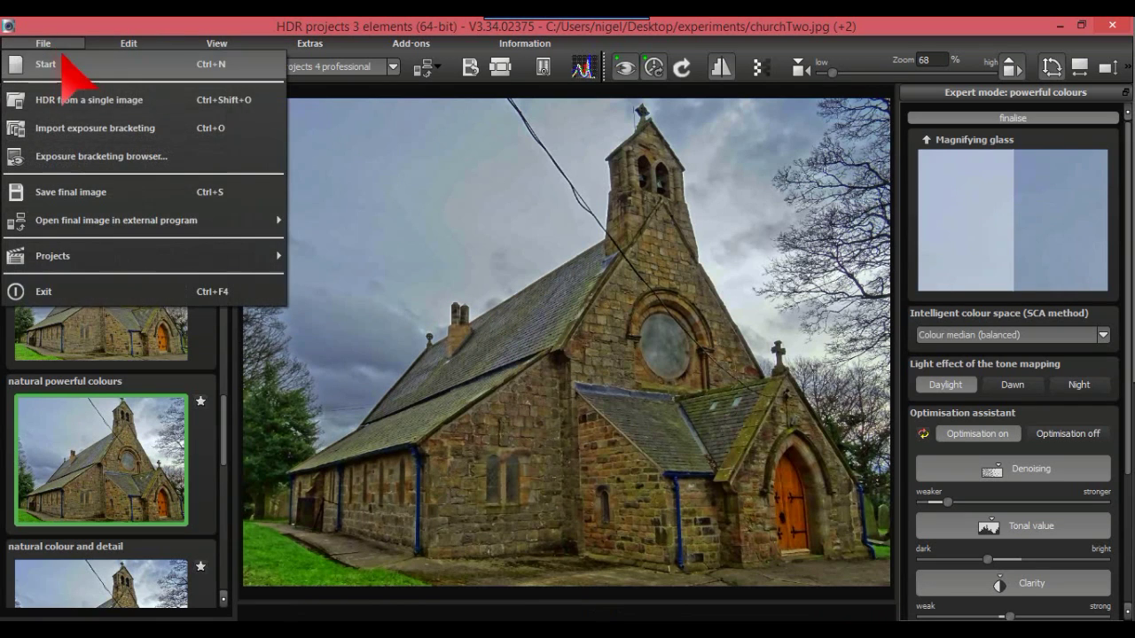
pyautogui.click(76, 98)
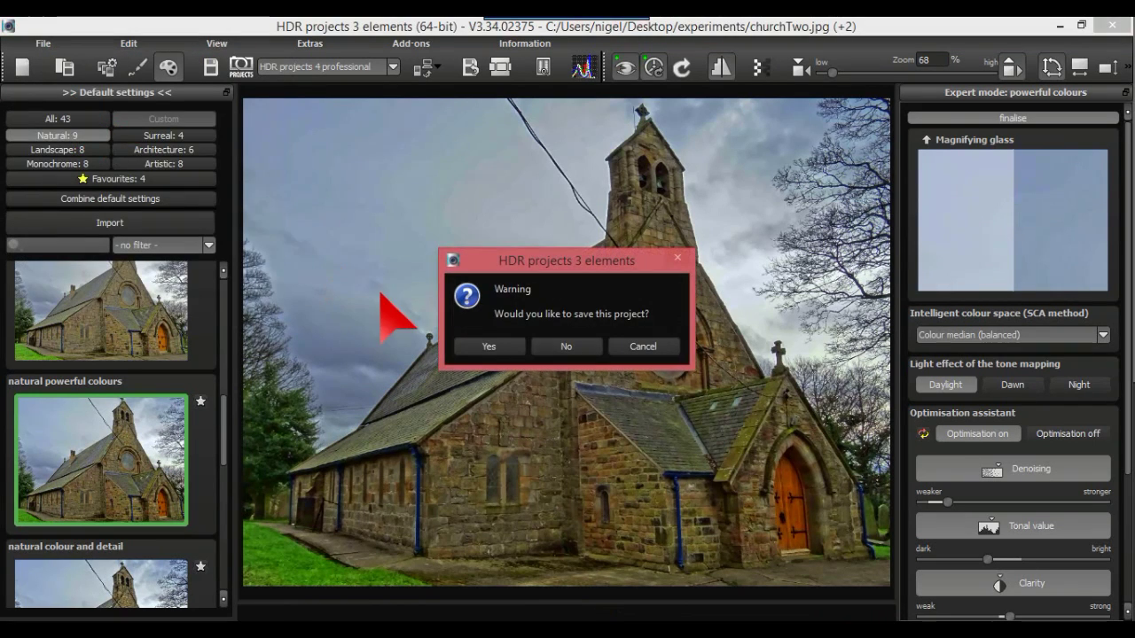
pyautogui.click(554, 345)
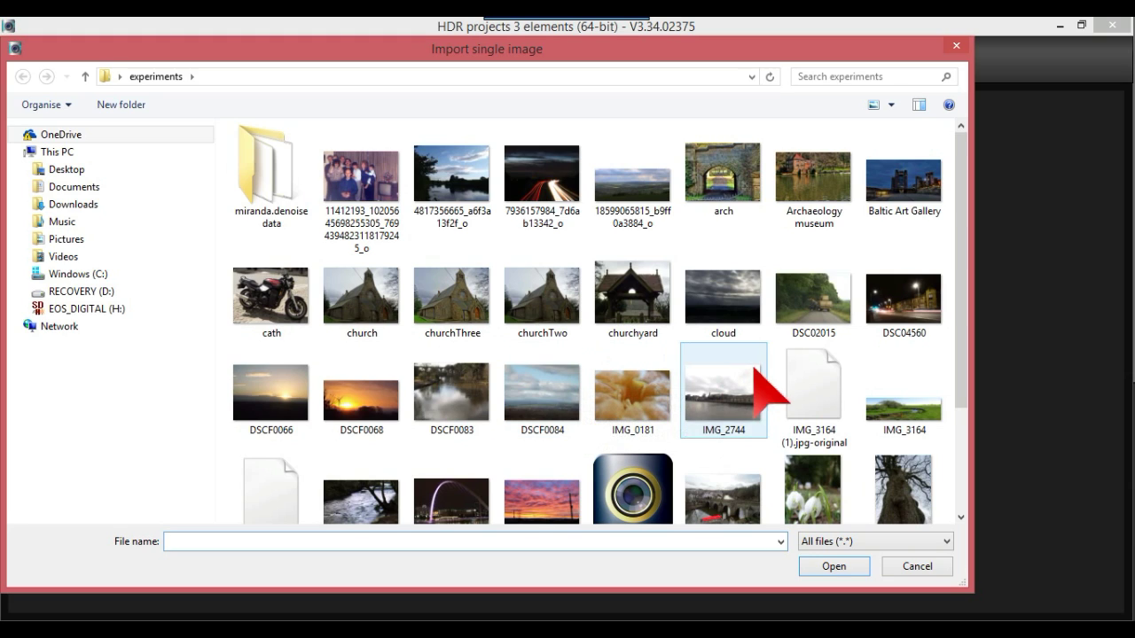
pyautogui.click(813, 311)
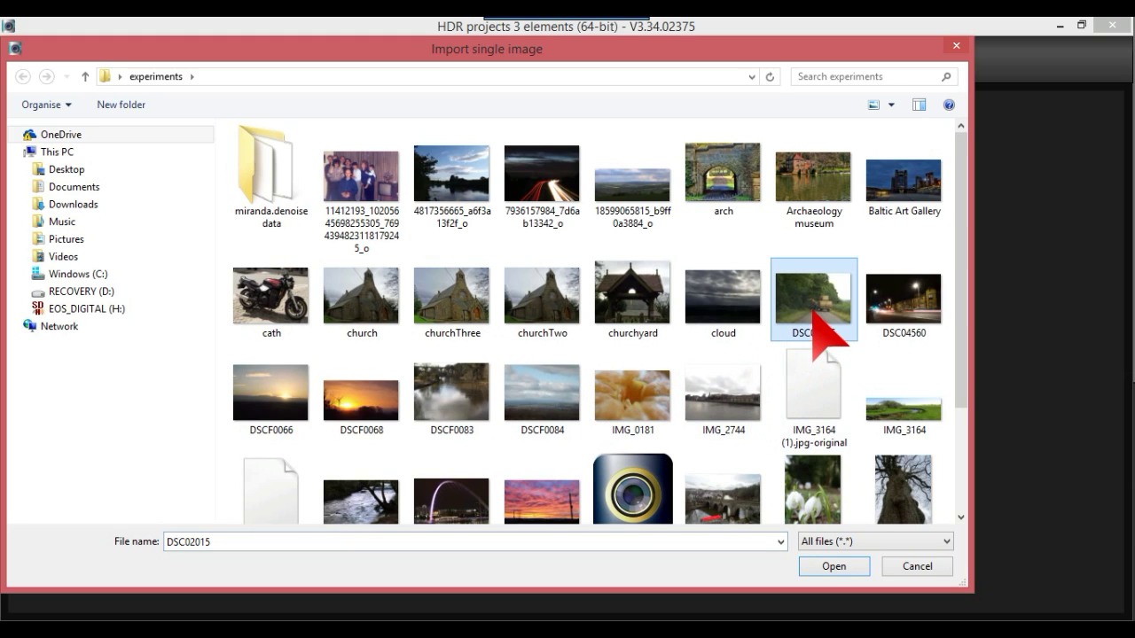
pyautogui.click(839, 567)
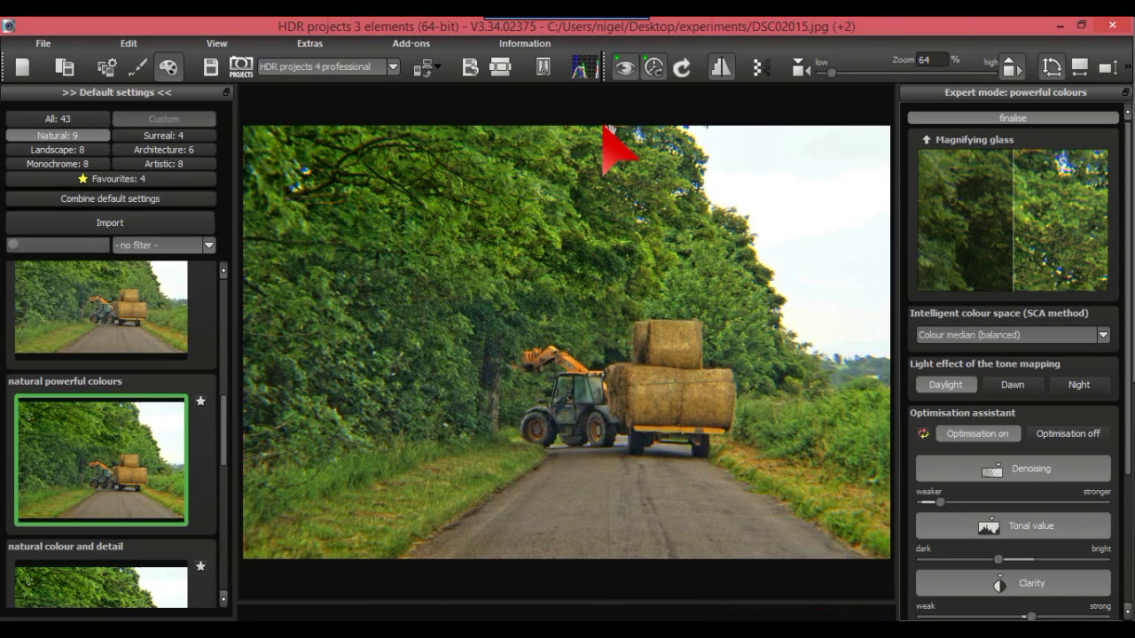
# Compare the tractor photo's HDR image with its powerful colours tone mapping by sweeping the divider from side to side.
pyautogui.click(544, 75)
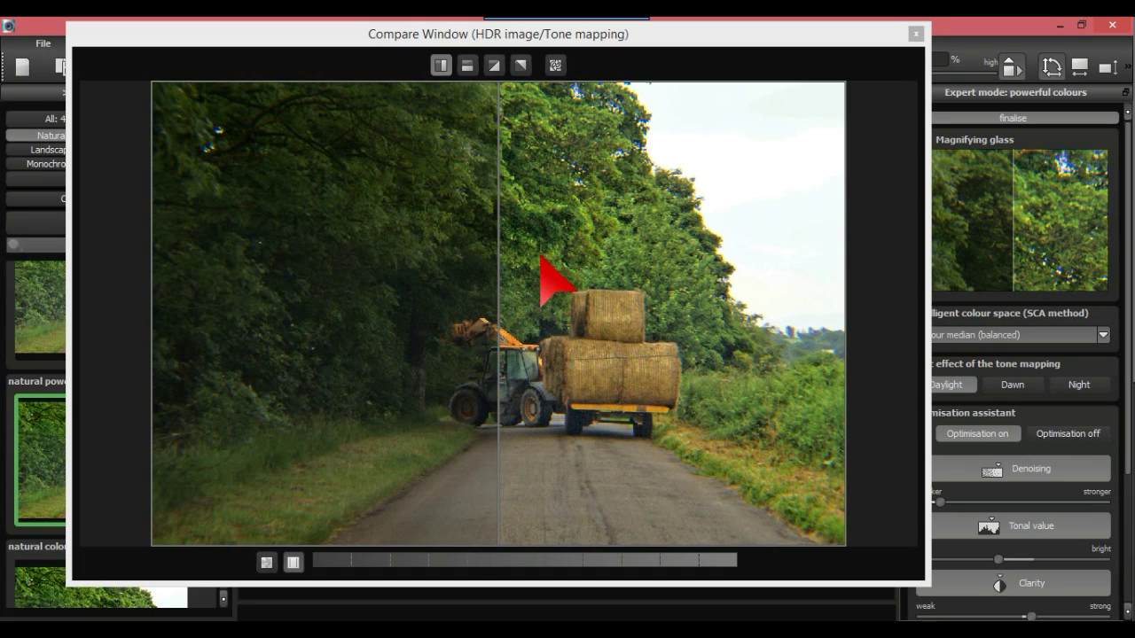
pyautogui.click(497, 257)
pyautogui.moveTo(500, 257); pyautogui.dragTo(828, 270)
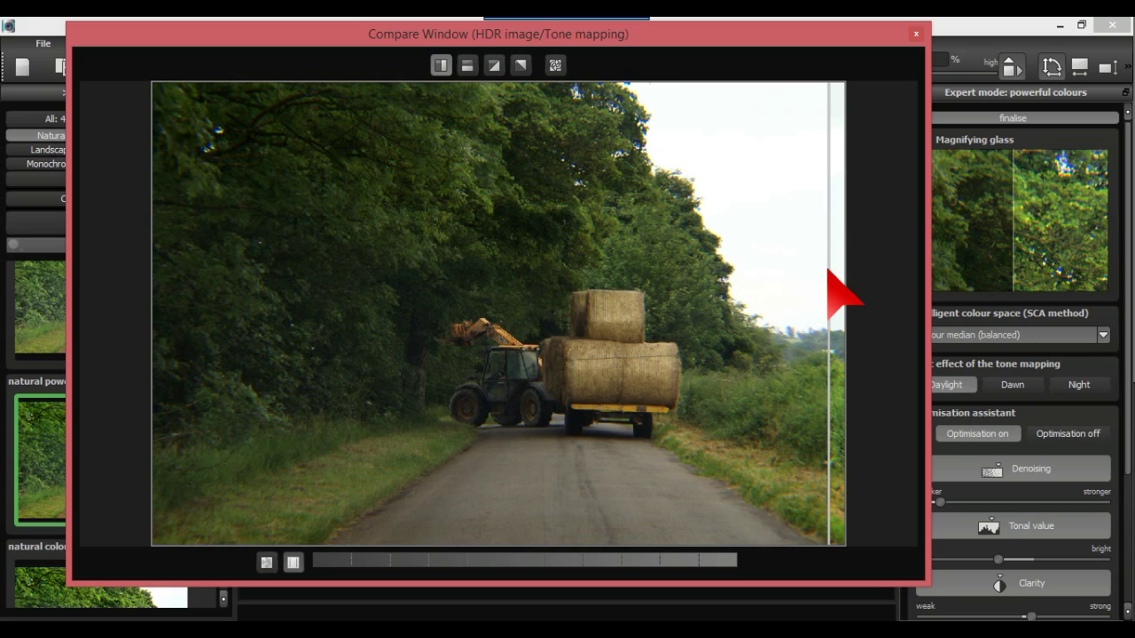
pyautogui.moveTo(828, 270); pyautogui.dragTo(830, 271)
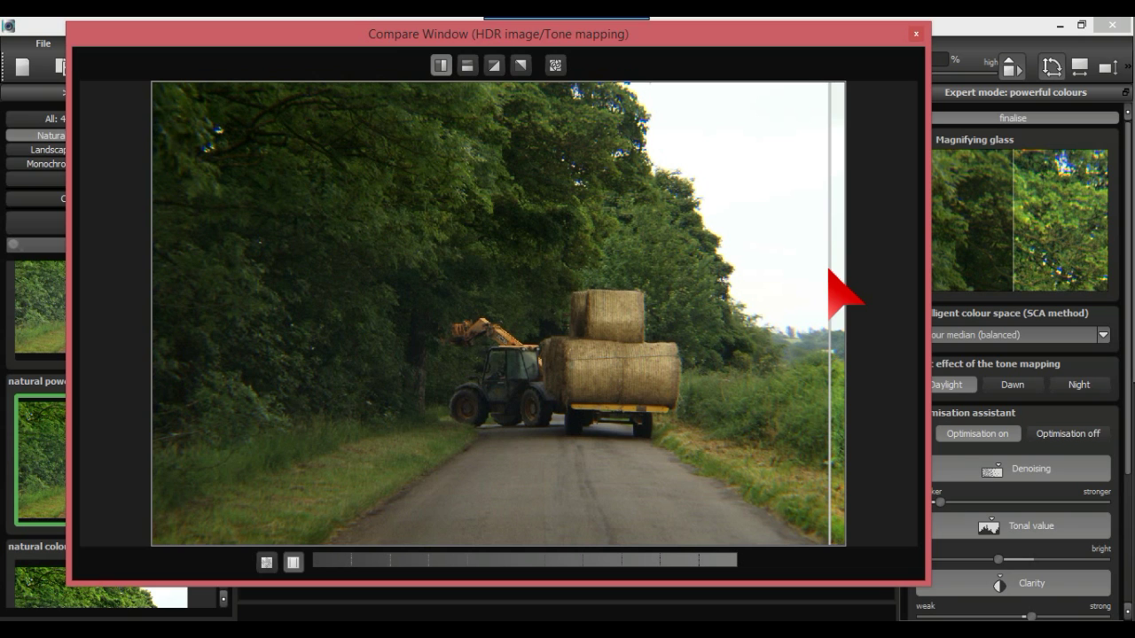
pyautogui.moveTo(829, 270); pyautogui.dragTo(227, 301)
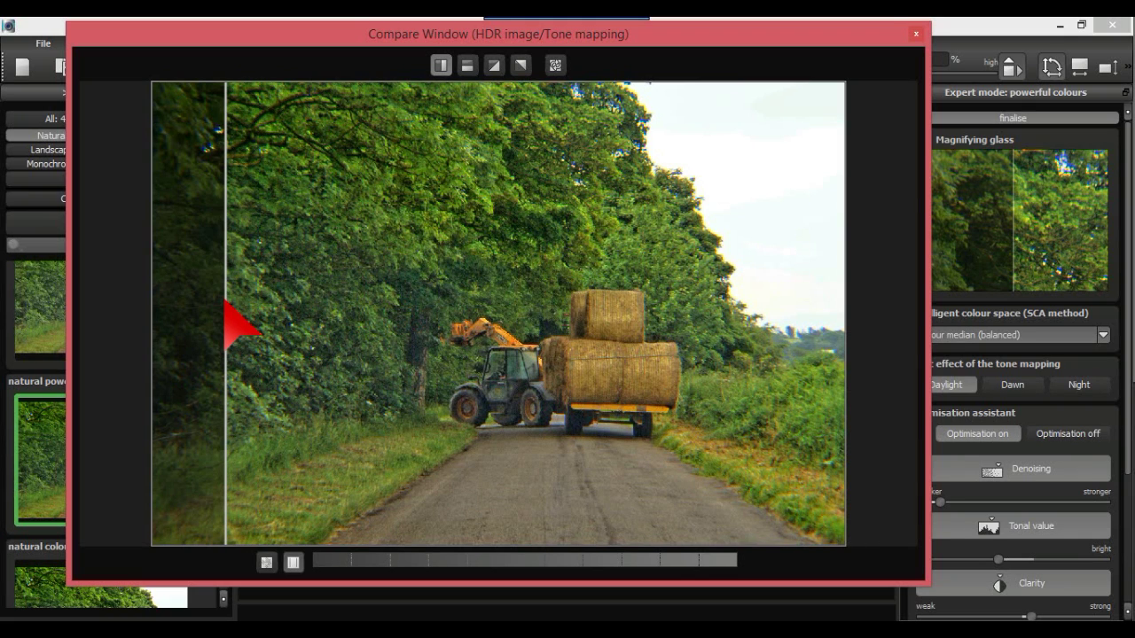
pyautogui.moveTo(225, 301); pyautogui.dragTo(229, 304)
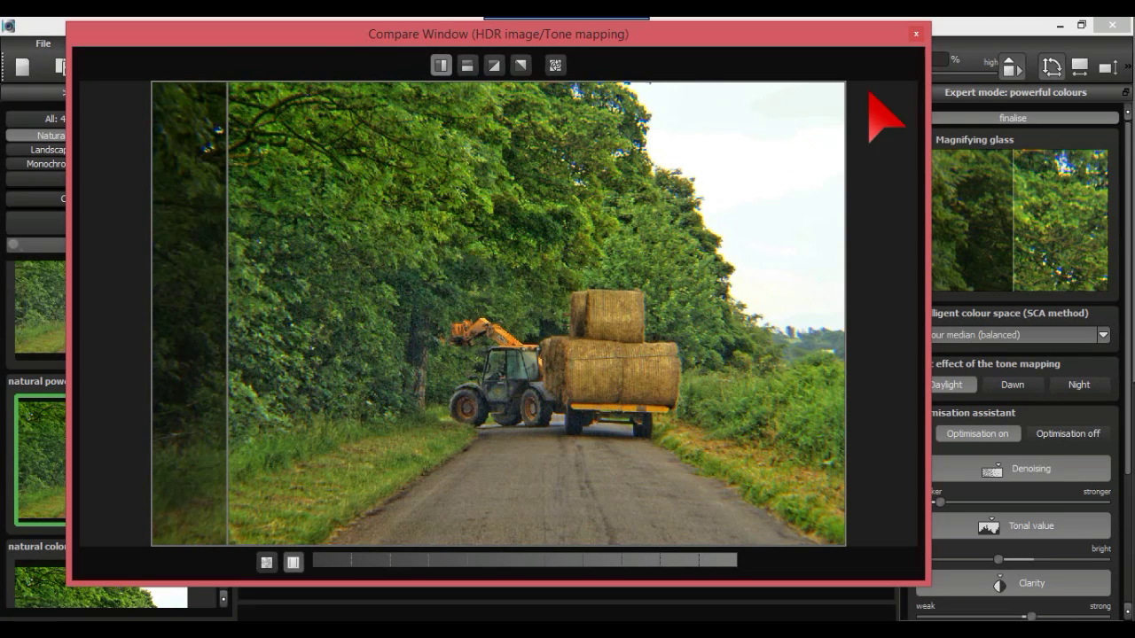
pyautogui.click(917, 35)
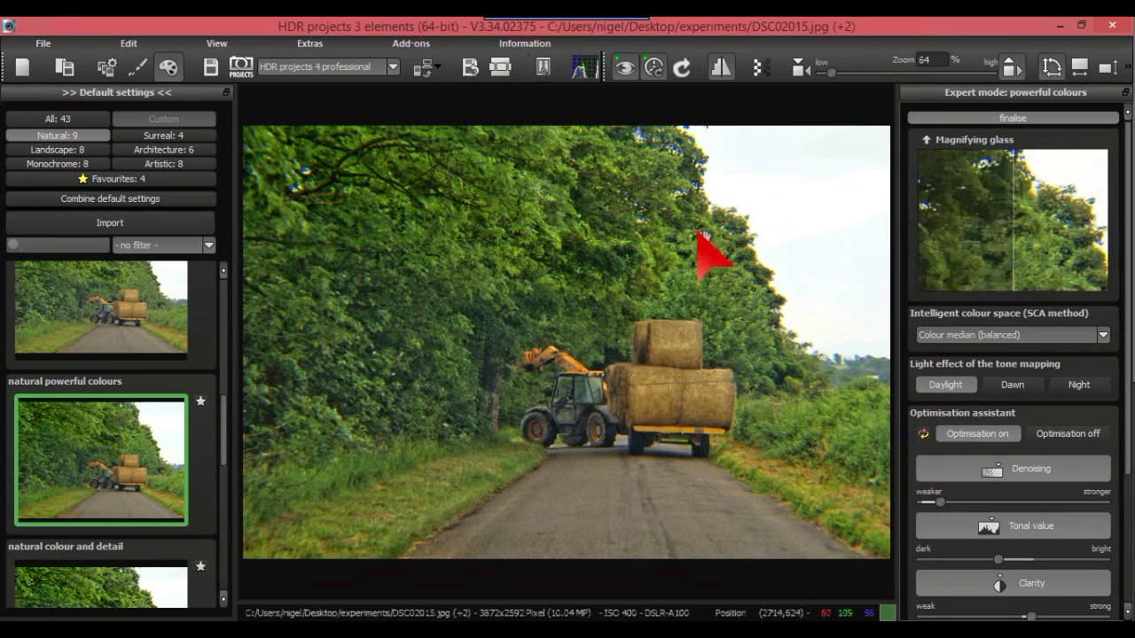
# Try the surreal standard preset on the tractor photo, and switch to the Landscape presets with landscape powerful colours.
pyautogui.click(169, 135)
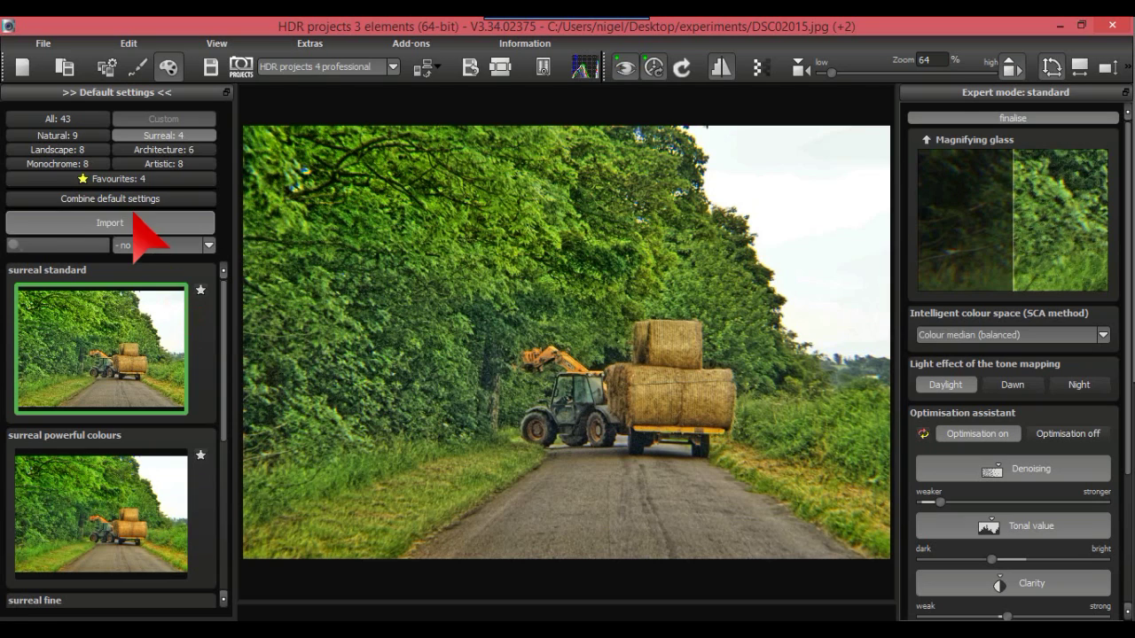
pyautogui.click(96, 151)
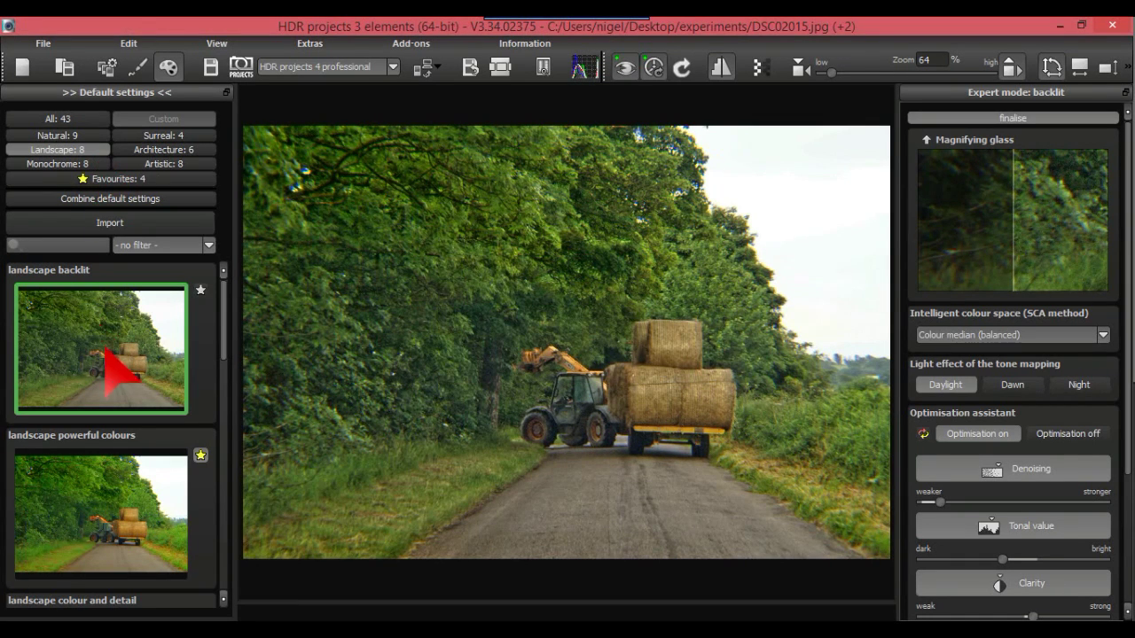
pyautogui.click(128, 490)
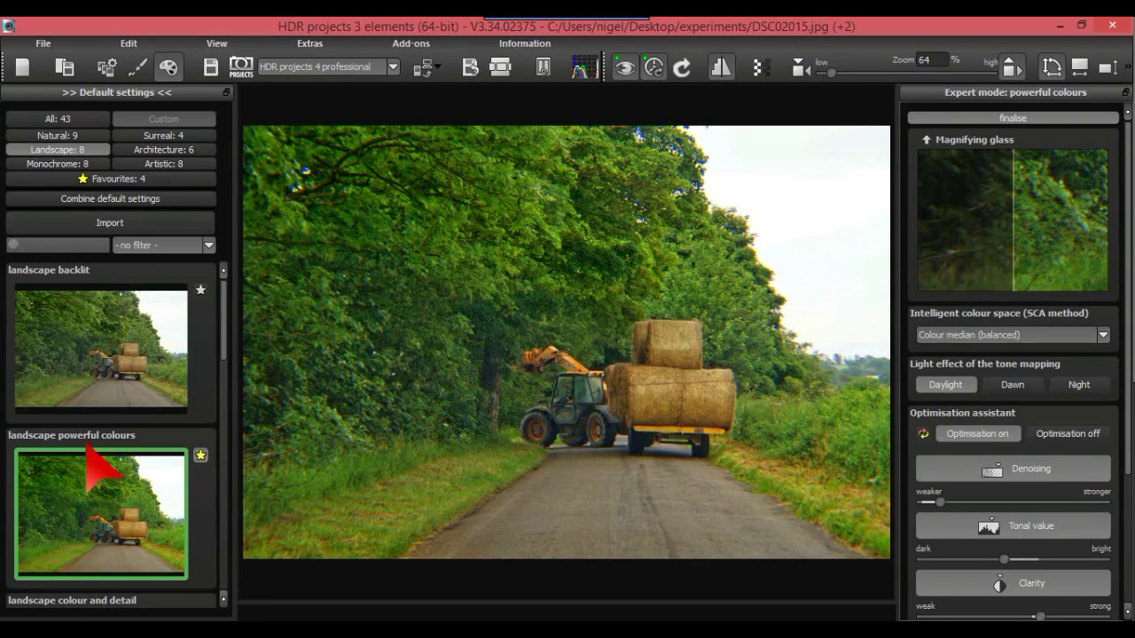
# Apply the landscape warm preset to the tractor photo.
pyautogui.scroll(-3, 227, 355)
pyautogui.moveTo(227, 377); pyautogui.dragTo(227, 454)
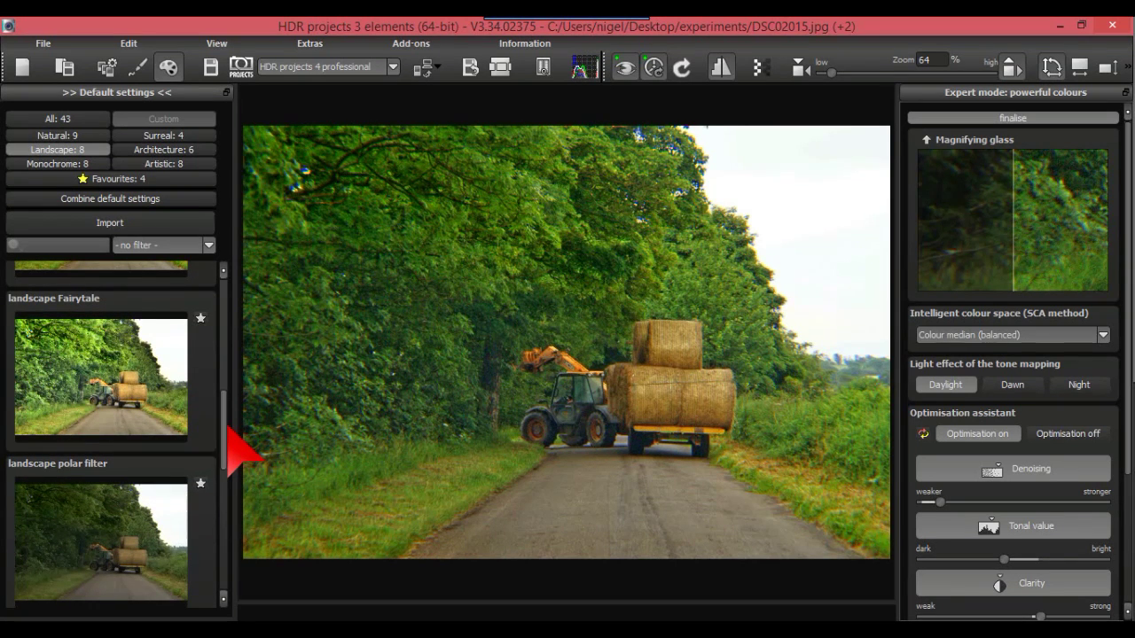
pyautogui.moveTo(227, 453); pyautogui.dragTo(240, 519)
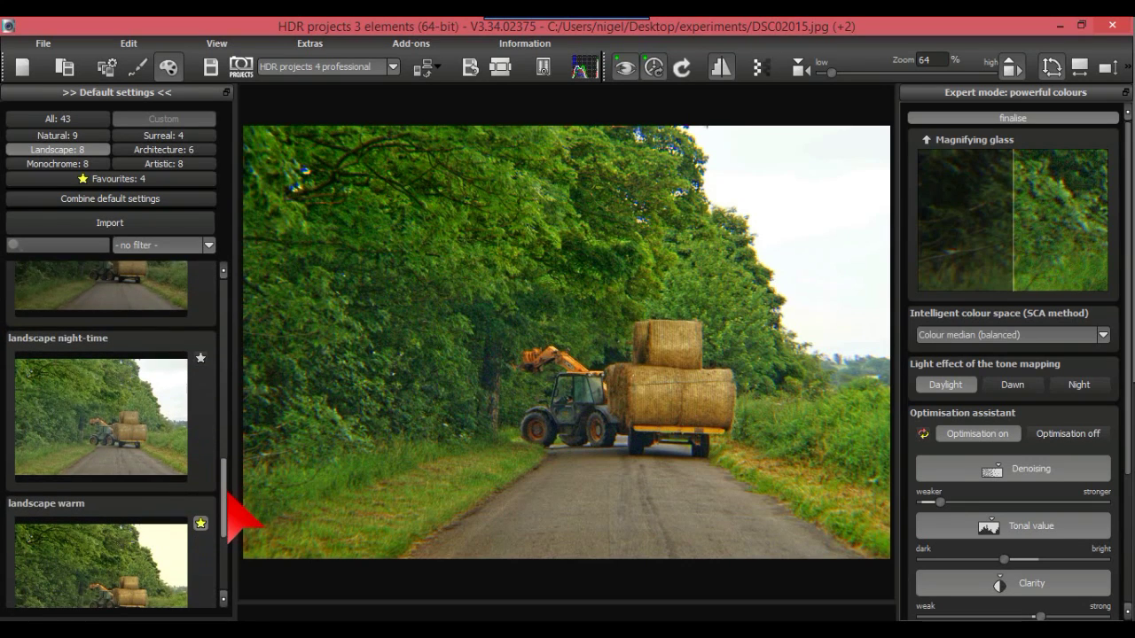
pyautogui.click(131, 558)
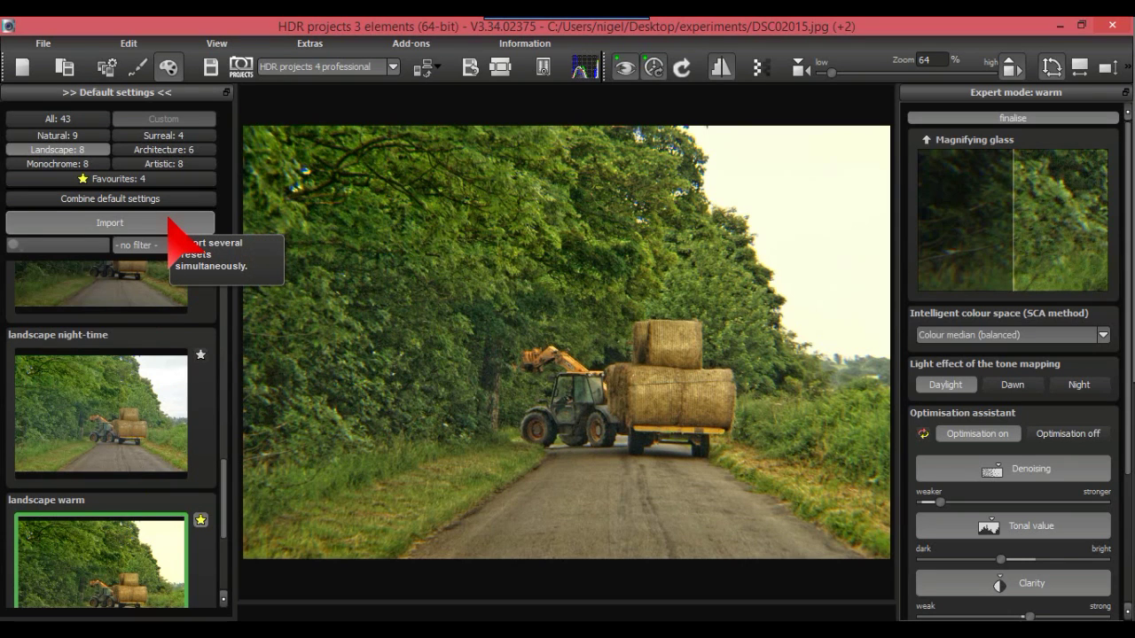
# Show the timeline below the tractor photo and hide it again.
pyautogui.click(500, 70)
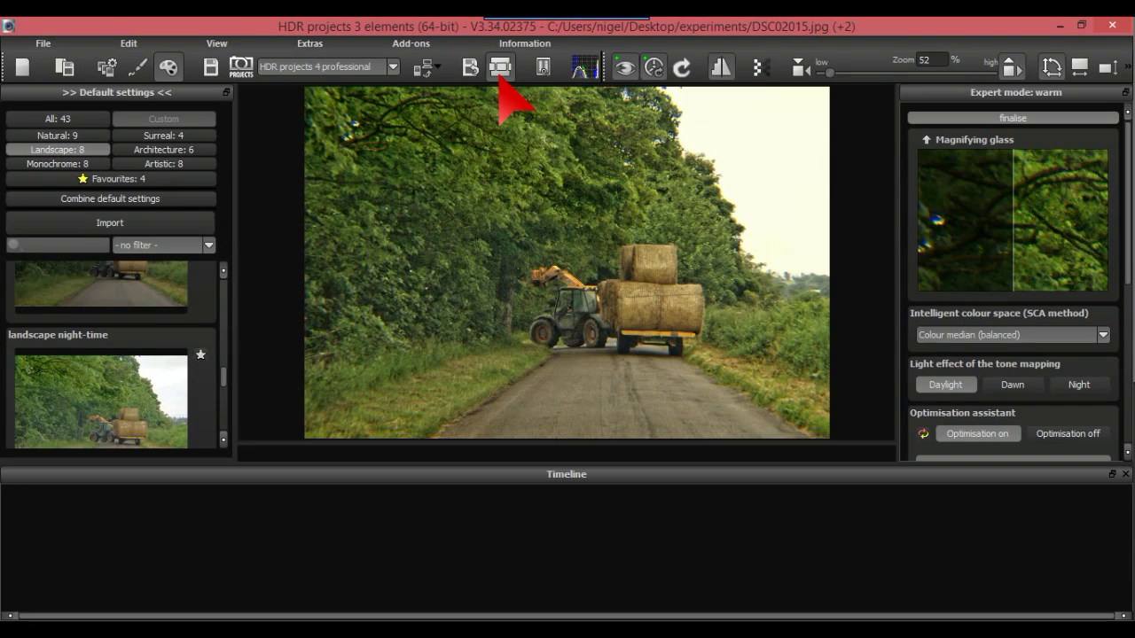
pyautogui.click(500, 69)
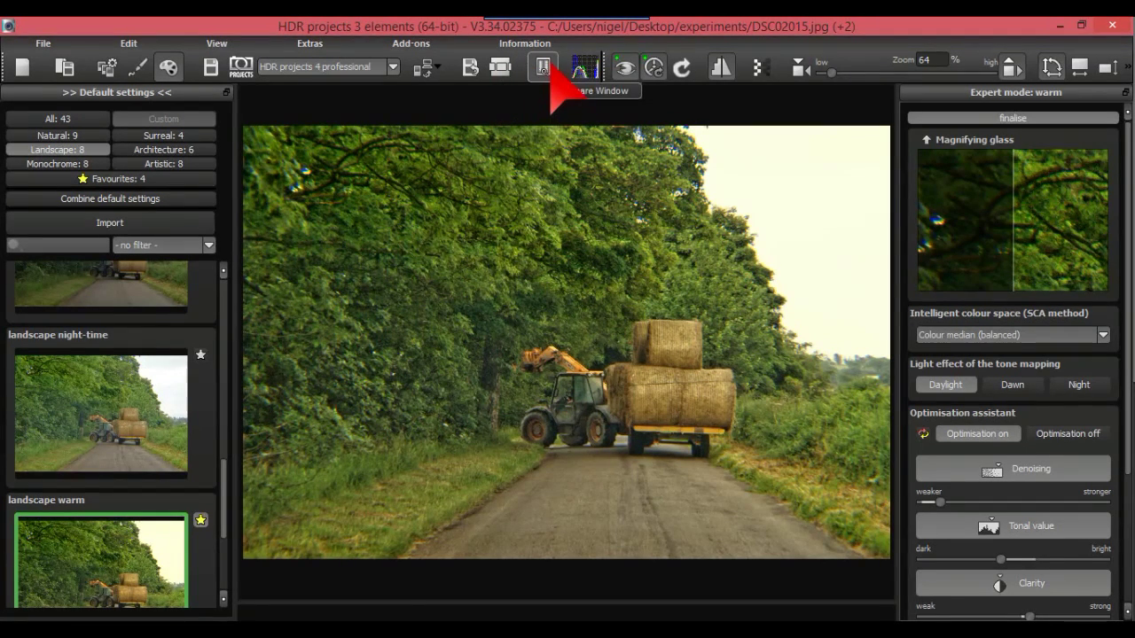
# Start a new HDR from the single image cath in the experiments folder, without saving the tractor project.
pyautogui.click(42, 45)
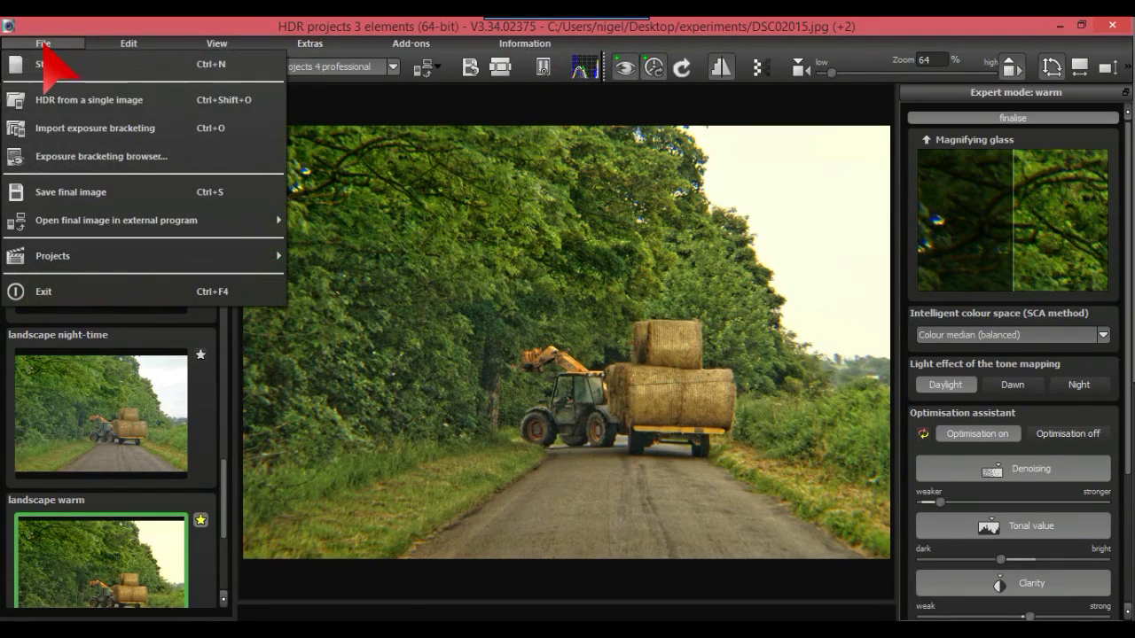
pyautogui.click(73, 100)
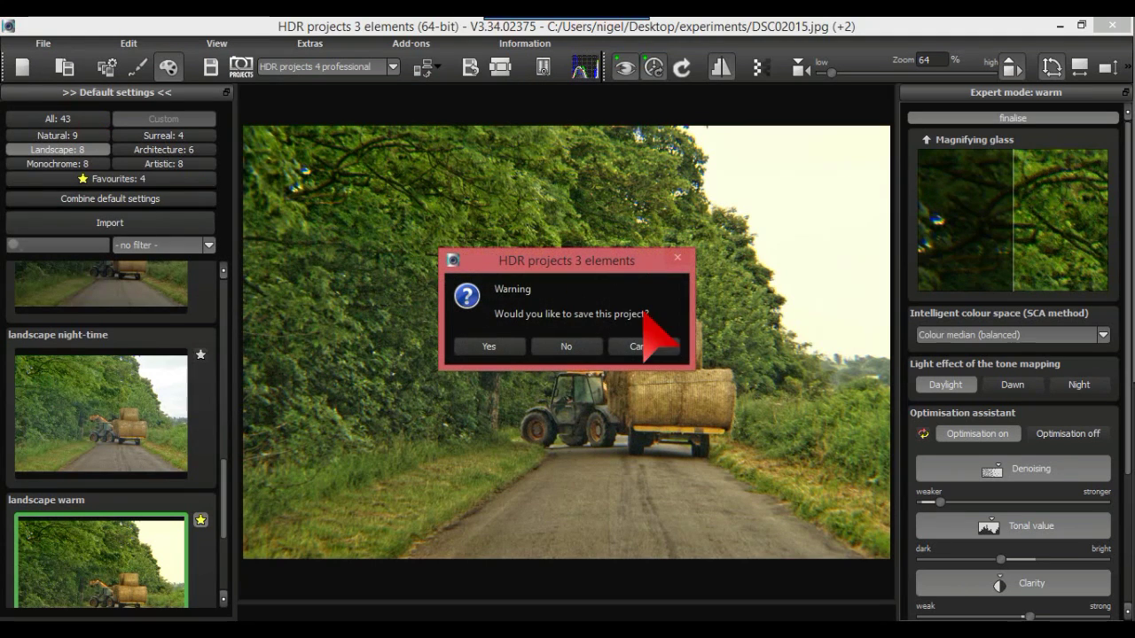
pyautogui.click(591, 346)
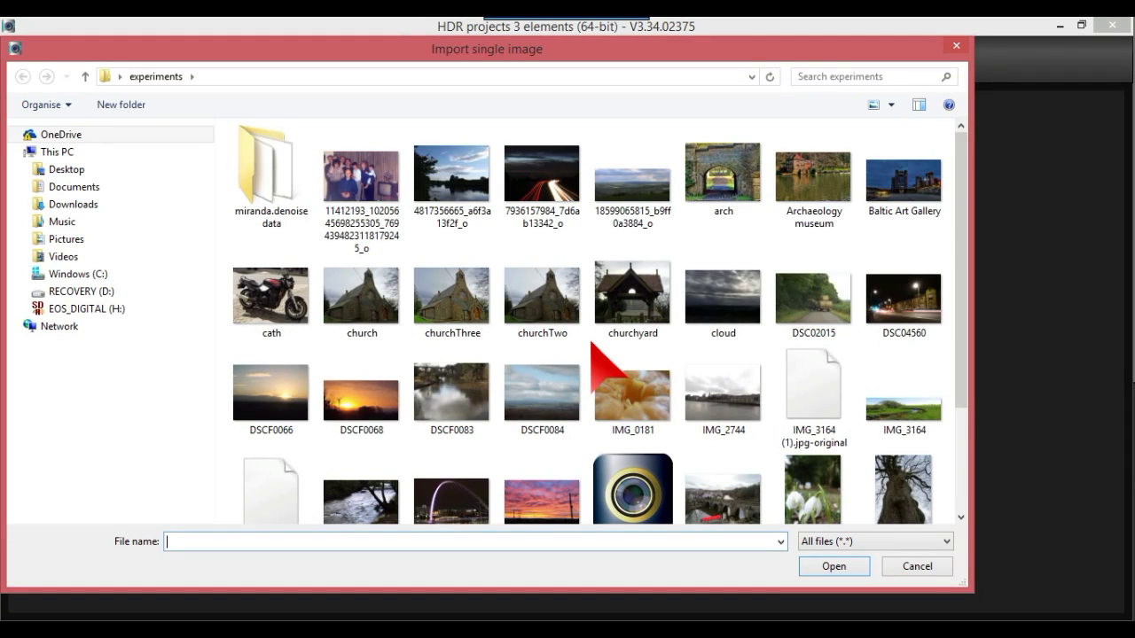
pyautogui.click(258, 335)
pyautogui.click(813, 567)
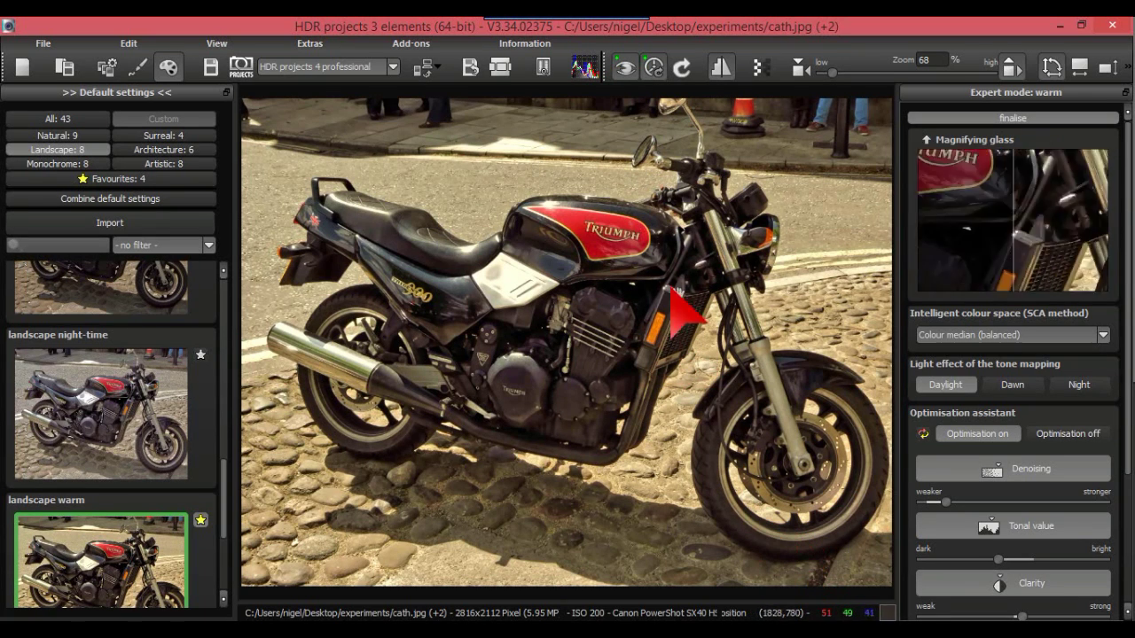
# Compare the motorcycle photo's HDR image with its landscape warm tone mapping by sweeping the divider across to the rear edge, and close the comparison.
pyautogui.click(585, 66)
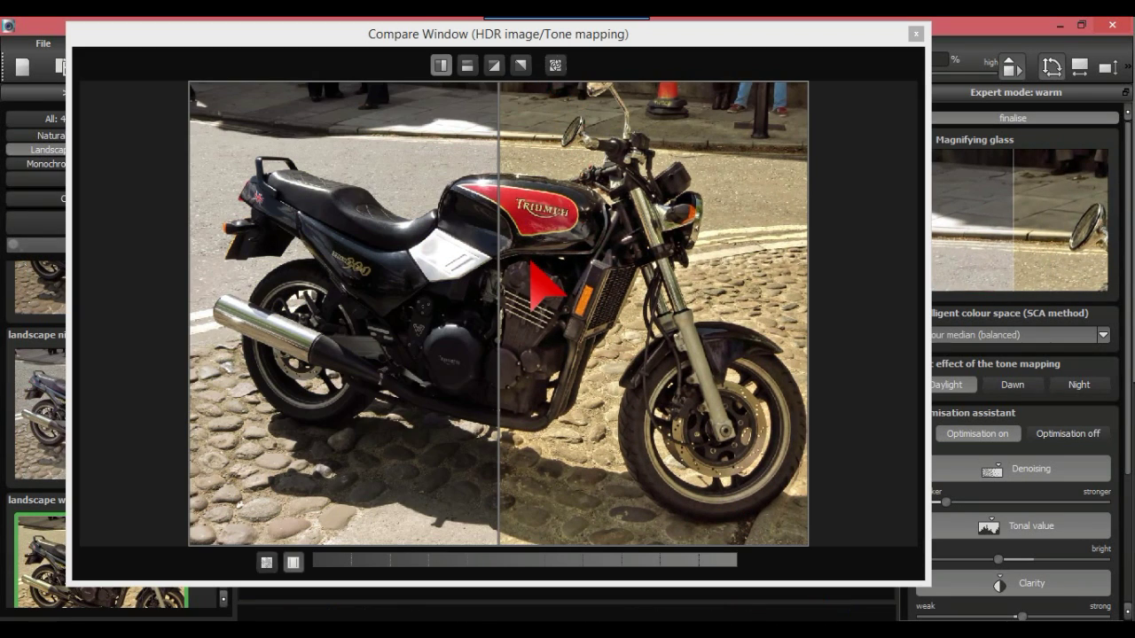
pyautogui.moveTo(502, 289); pyautogui.dragTo(204, 311)
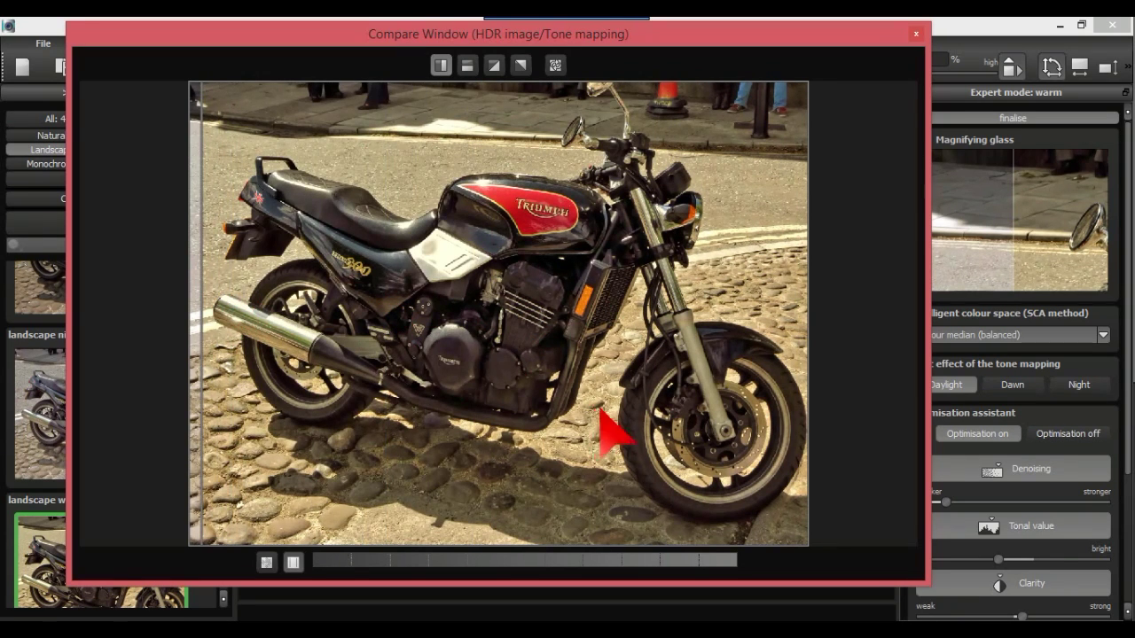
pyautogui.click(915, 34)
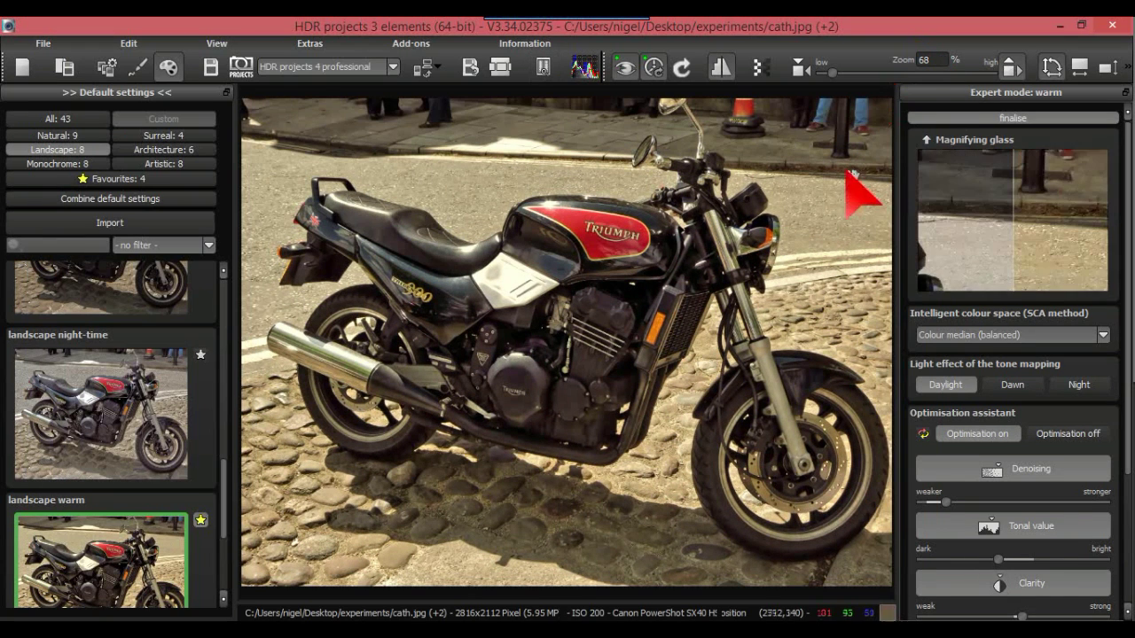